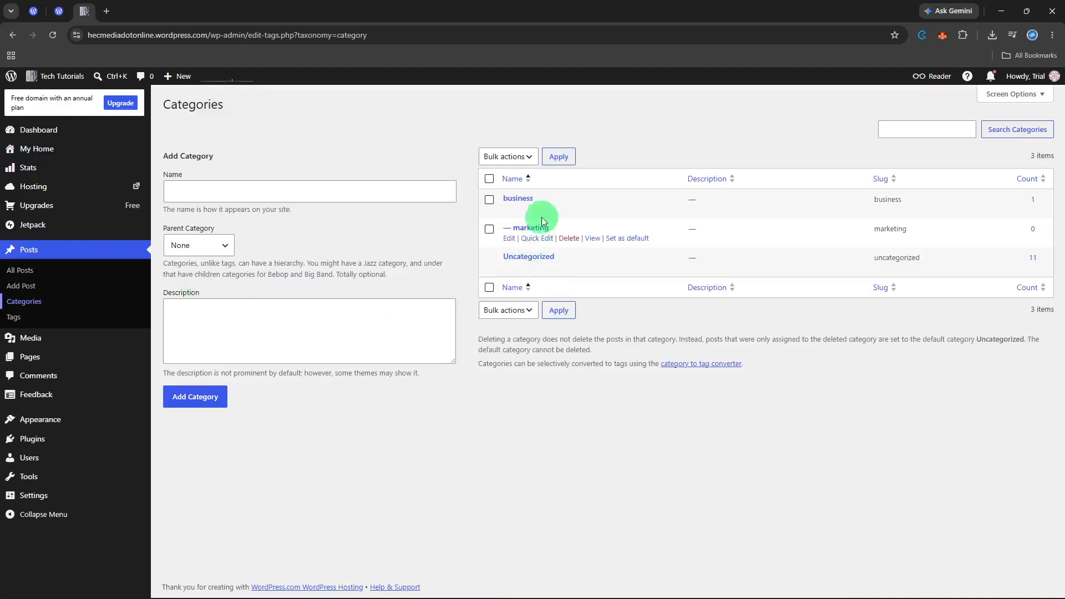
# Step: Edit the marketing category with business as its parent category, save the update, and return to the category list
pyautogui.moveTo(533, 247)
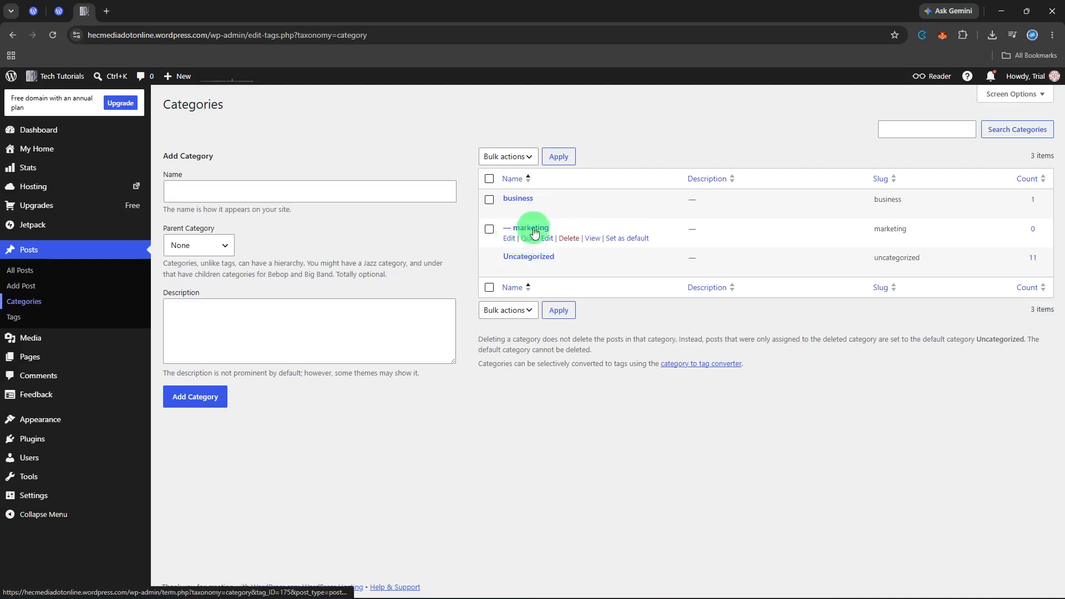
pyautogui.click(509, 240)
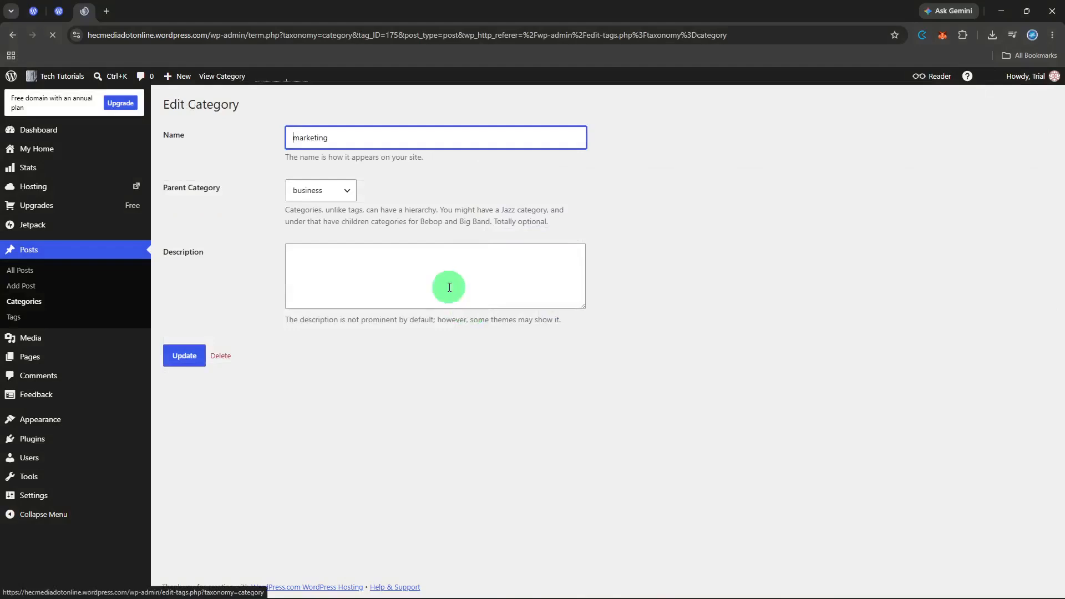
pyautogui.click(338, 190)
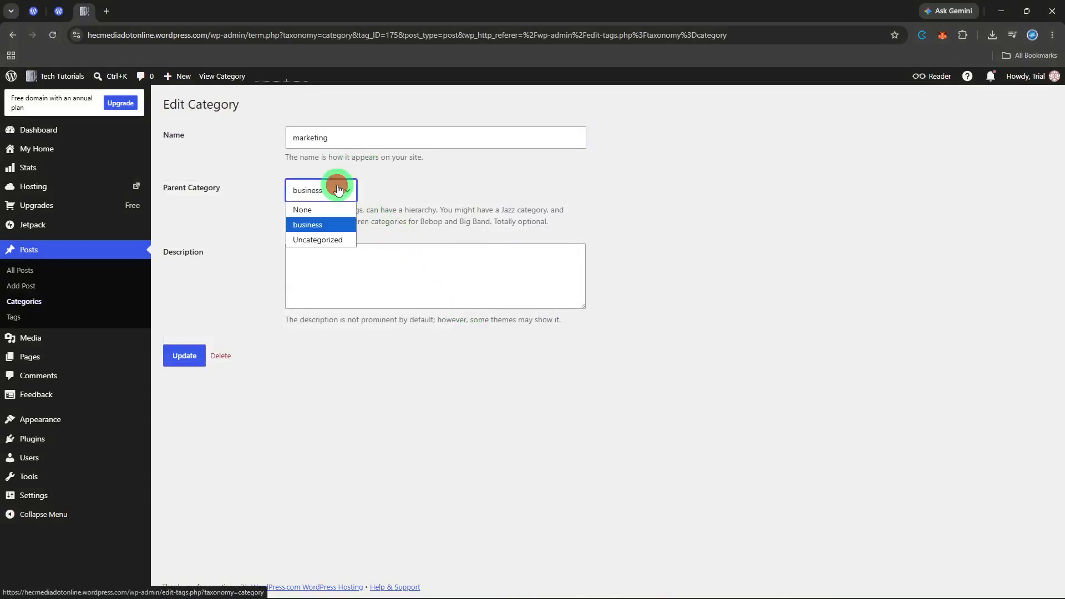
pyautogui.click(338, 191)
pyautogui.click(405, 200)
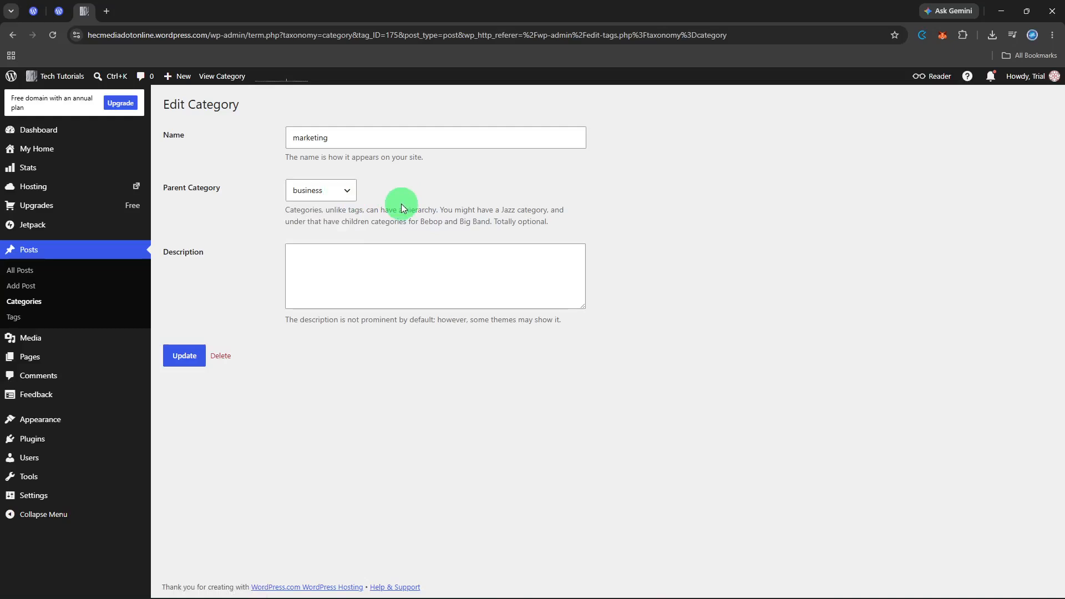
pyautogui.click(348, 196)
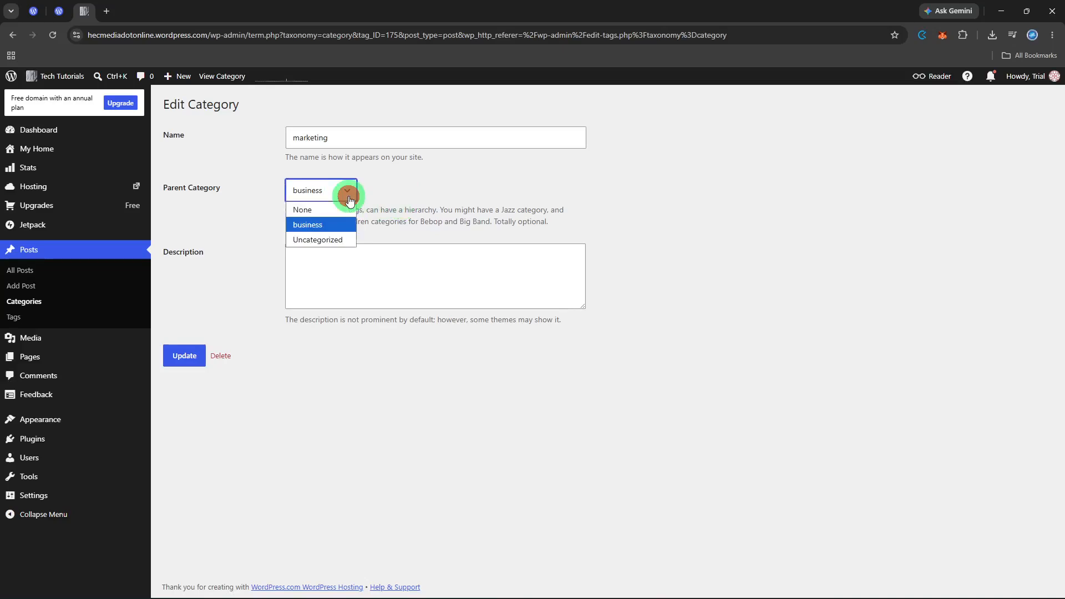
pyautogui.click(336, 225)
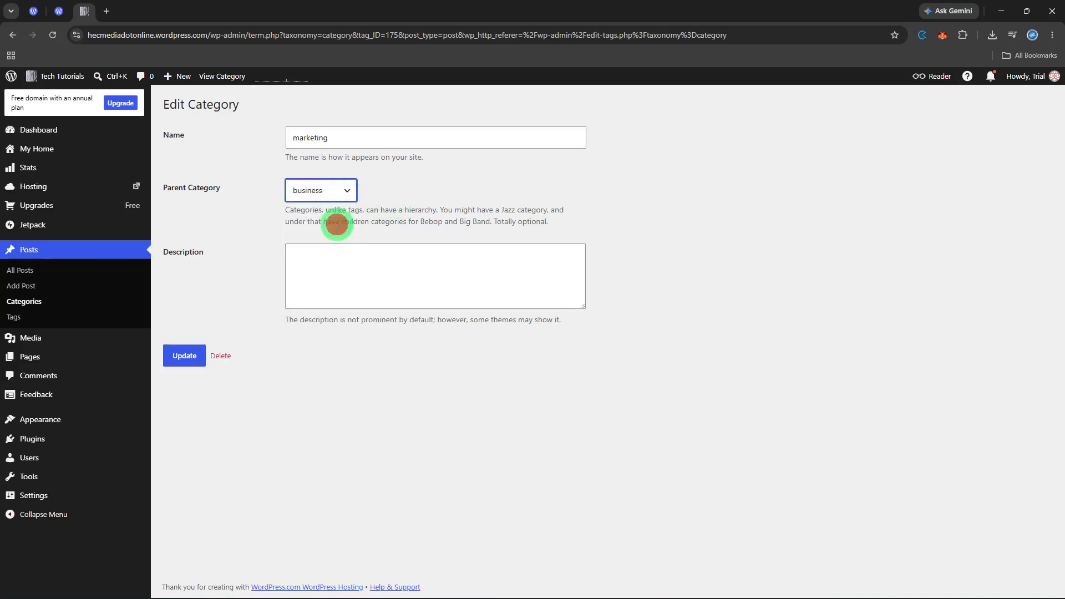
pyautogui.click(345, 190)
pyautogui.click(332, 225)
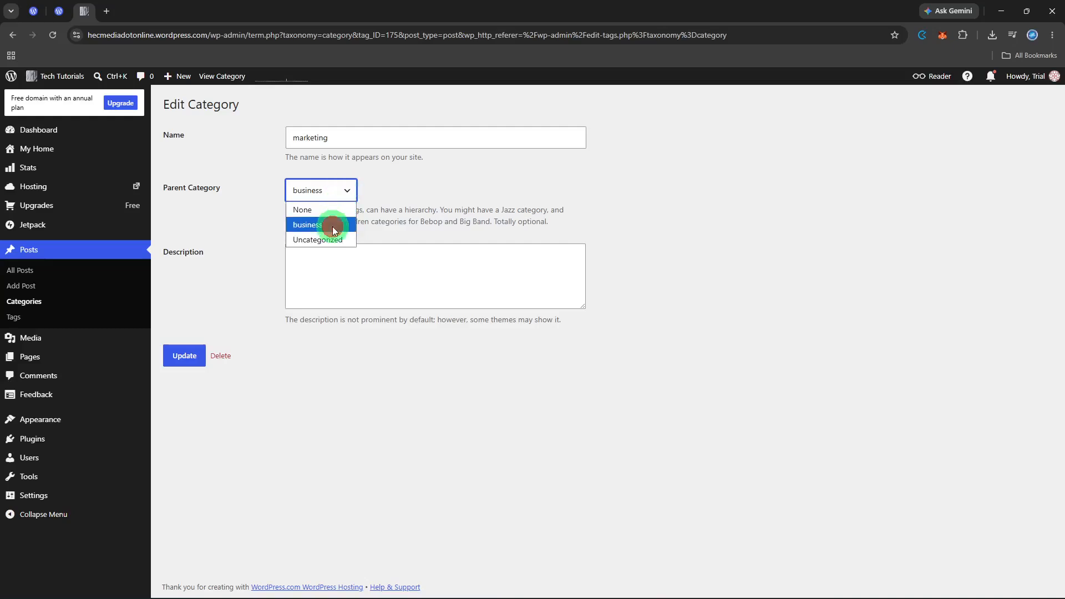
pyautogui.click(341, 192)
pyautogui.click(336, 224)
pyautogui.click(341, 192)
pyautogui.click(336, 225)
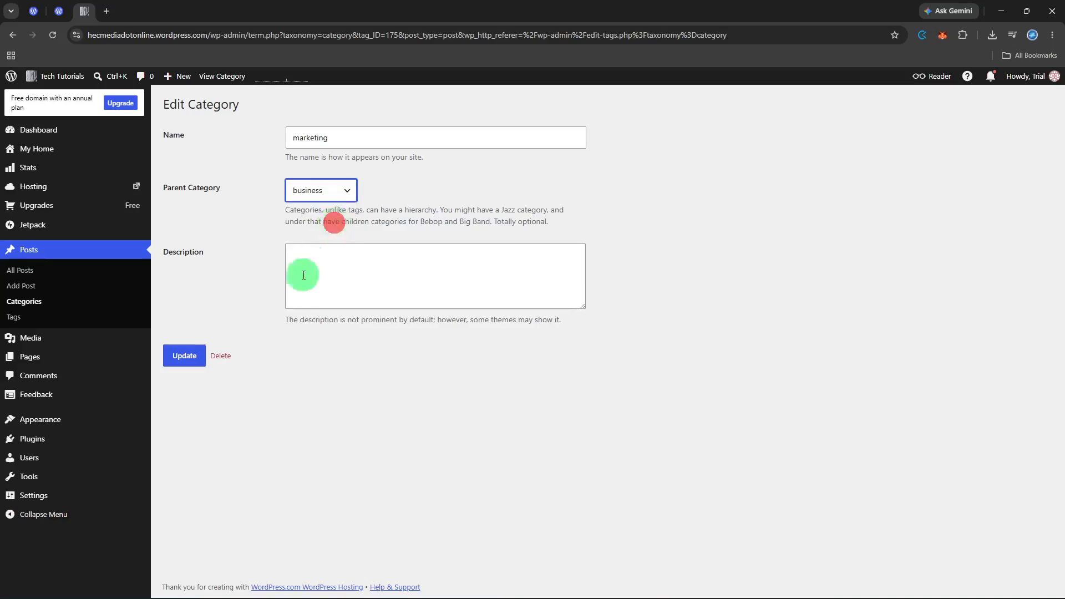
pyautogui.click(196, 358)
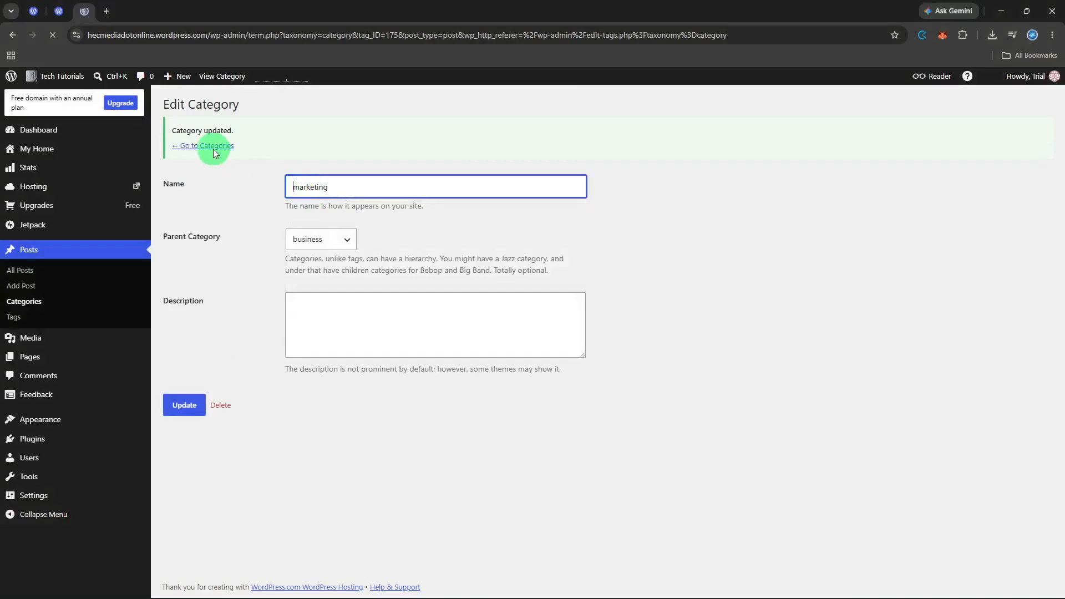
pyautogui.click(214, 150)
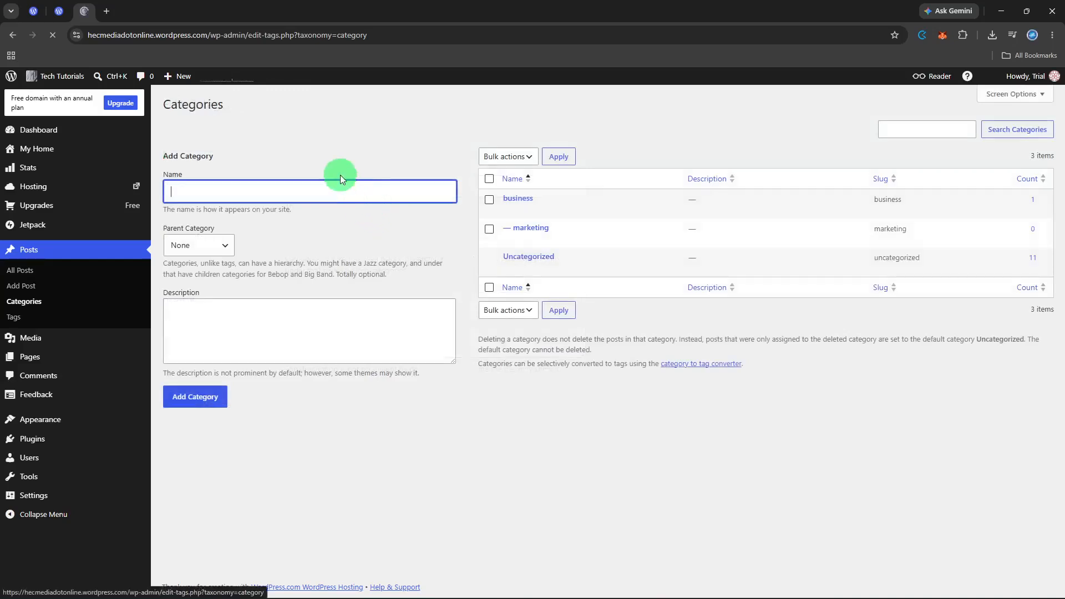
# Step: Add a new top-level category named technology
pyautogui.click(339, 185)
pyautogui.write('technolo')
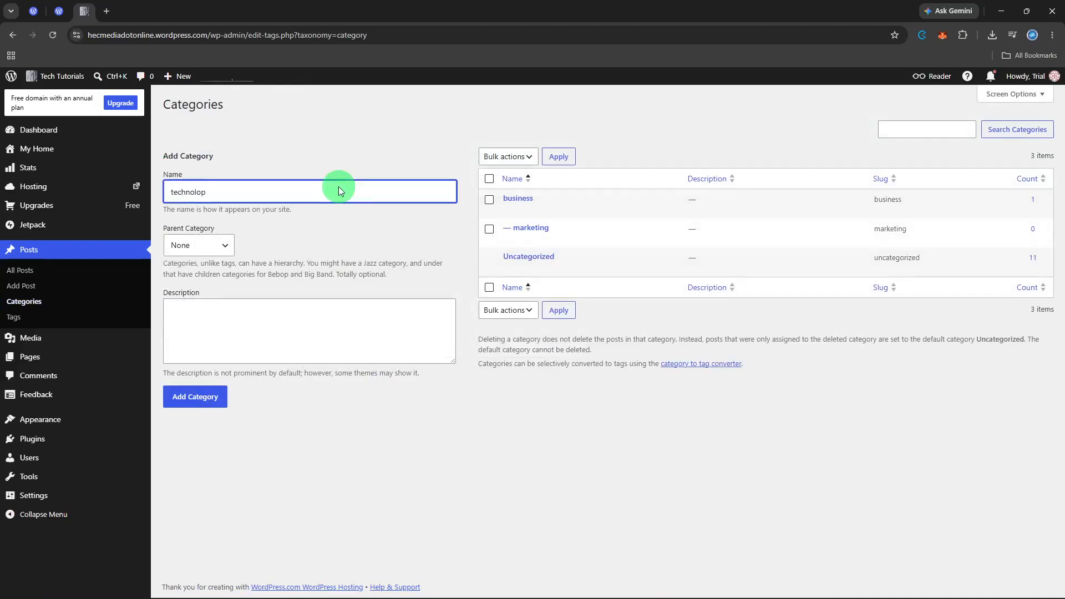
pyautogui.write('gy')
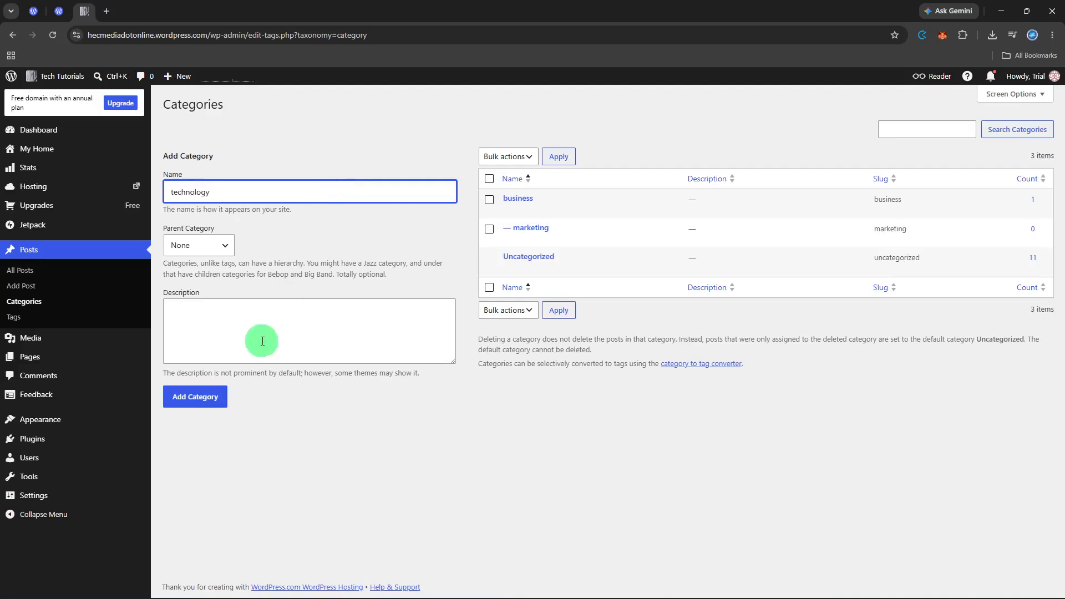
pyautogui.click(211, 398)
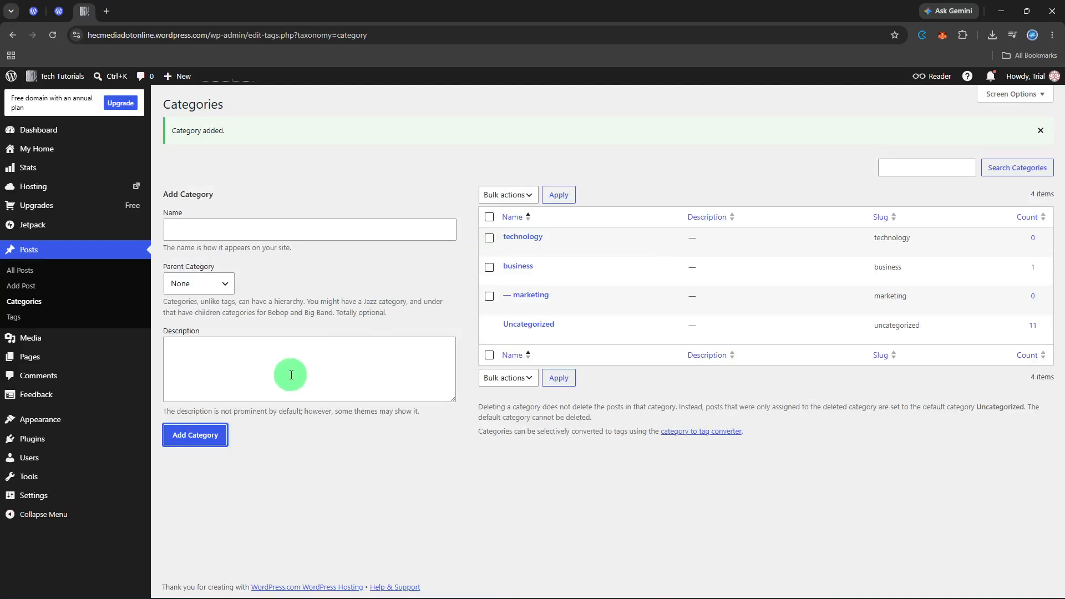
# Step: Change the marketing category's parent to technology, save the update, and return to the category list
pyautogui.click(508, 313)
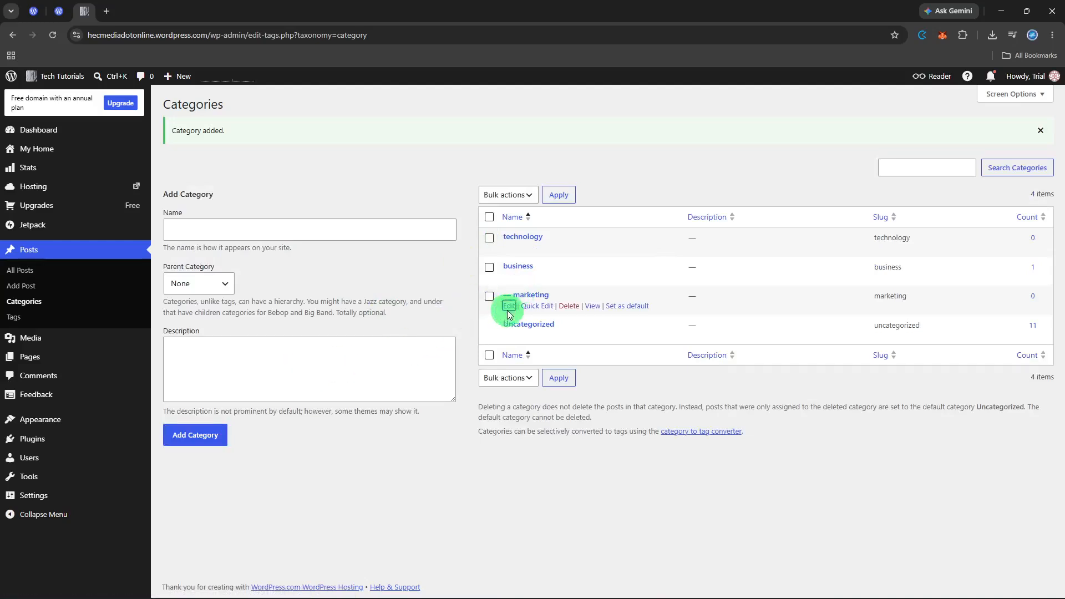
pyautogui.click(510, 312)
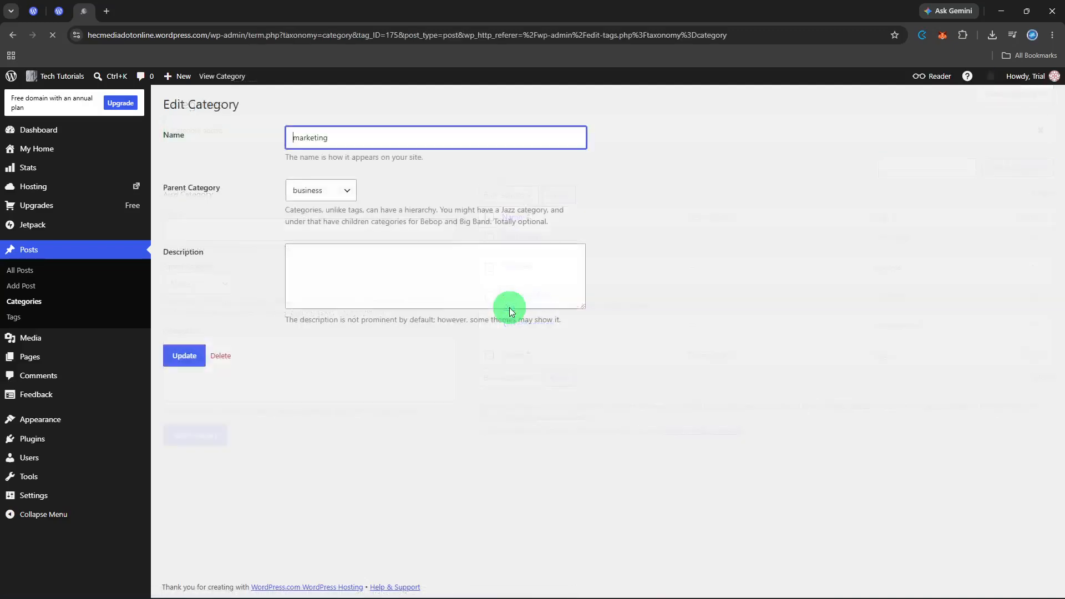
pyautogui.click(347, 189)
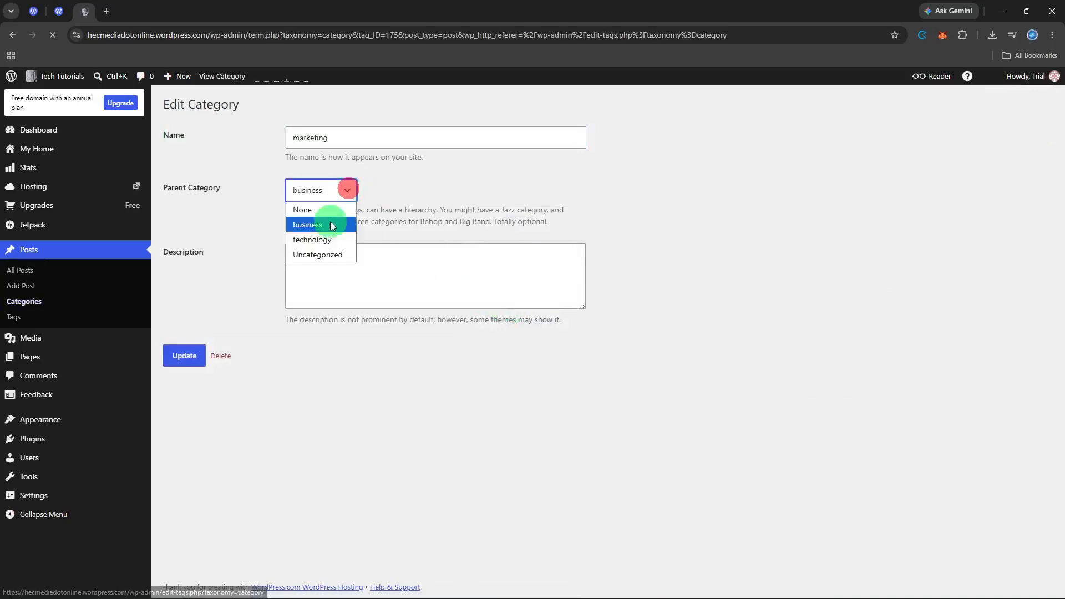
pyautogui.click(315, 242)
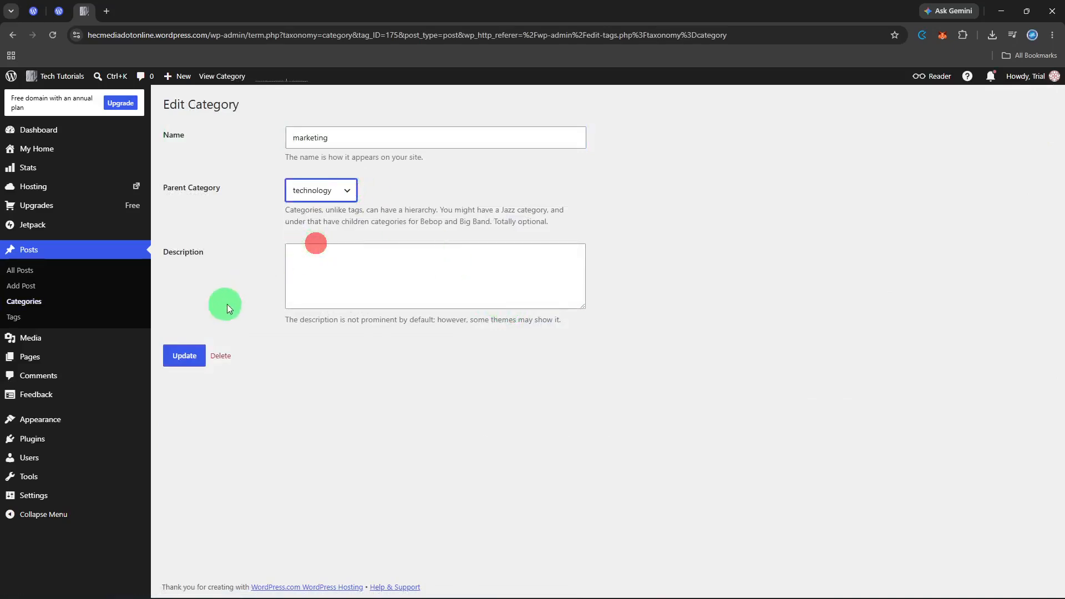
pyautogui.click(196, 350)
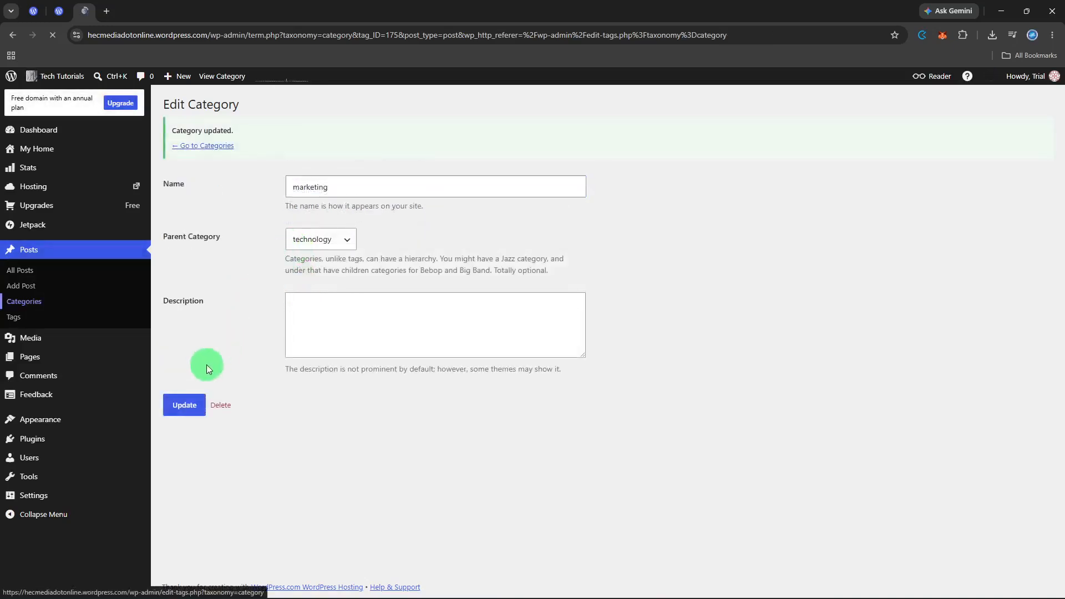
pyautogui.click(218, 147)
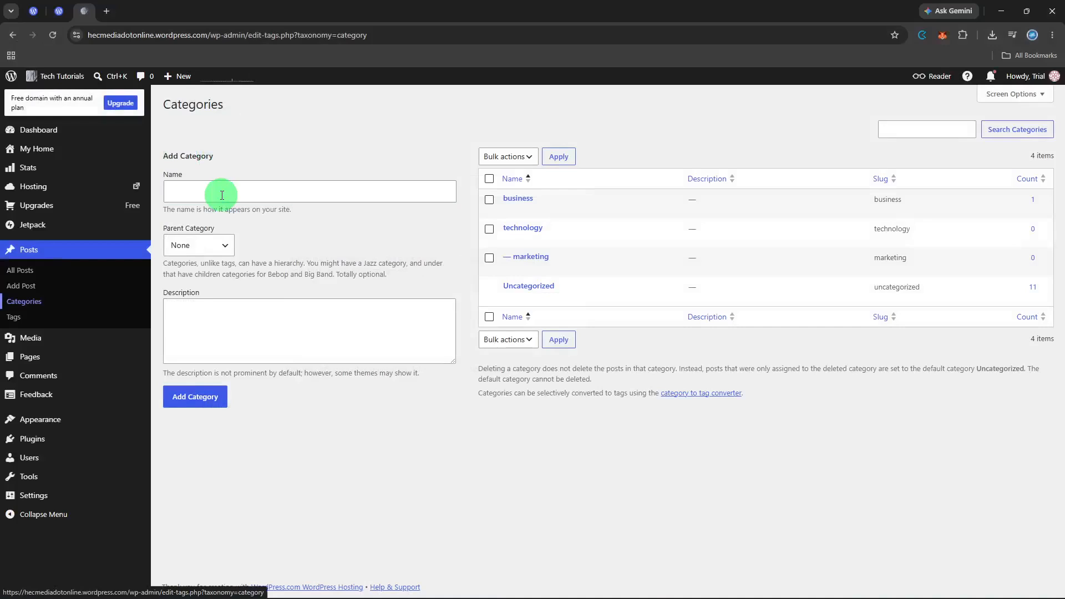
# Step: Add a new category named sales with technology as its parent category
pyautogui.click(222, 194)
pyautogui.write('sake\\')
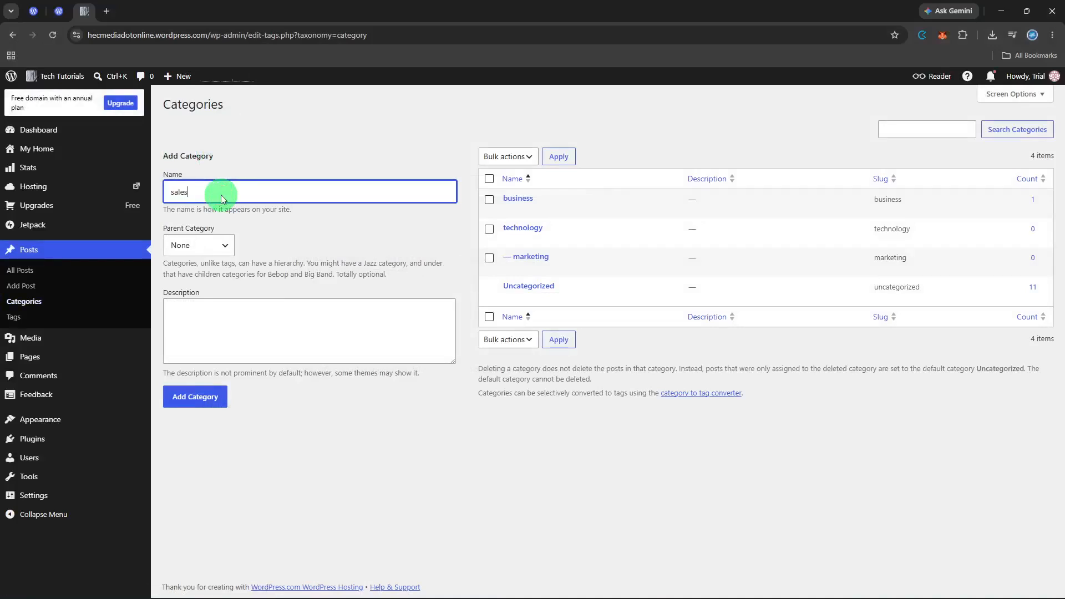
pyautogui.click(214, 237)
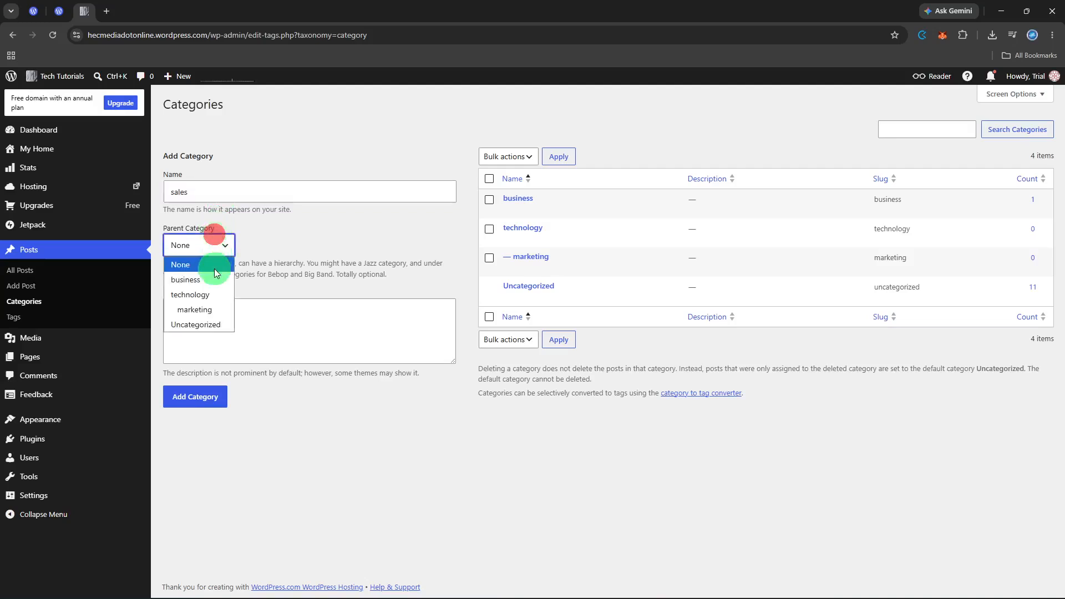
pyautogui.click(199, 294)
pyautogui.click(217, 388)
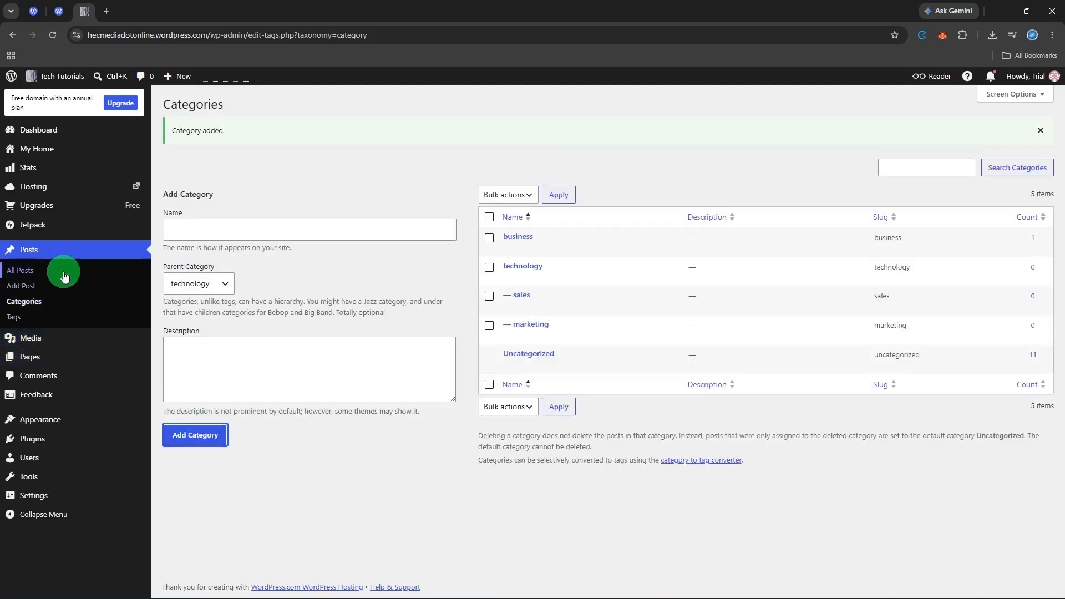
# Step: Open the list of all posts and apply the filter for all dates and all categories
pyautogui.rightClick(83, 283)
pyautogui.click(83, 282)
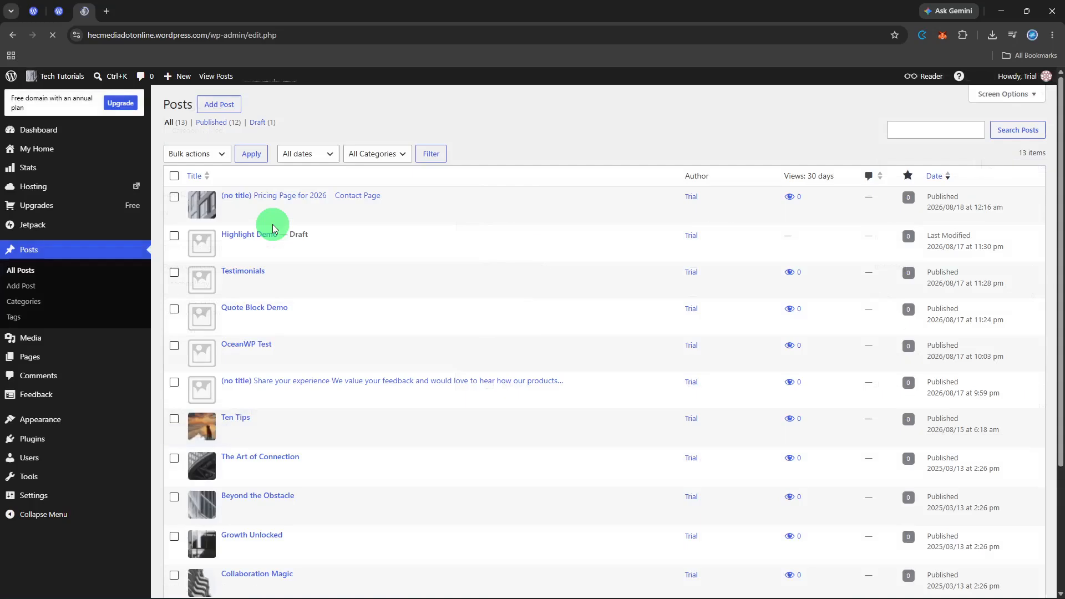
pyautogui.click(428, 151)
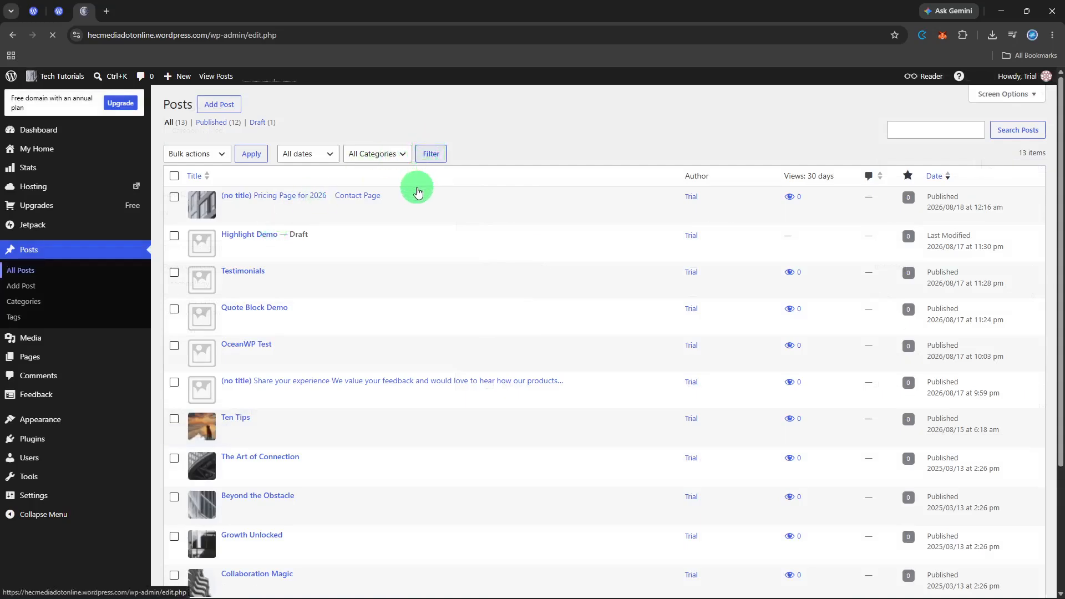
pyautogui.moveTo(416, 192)
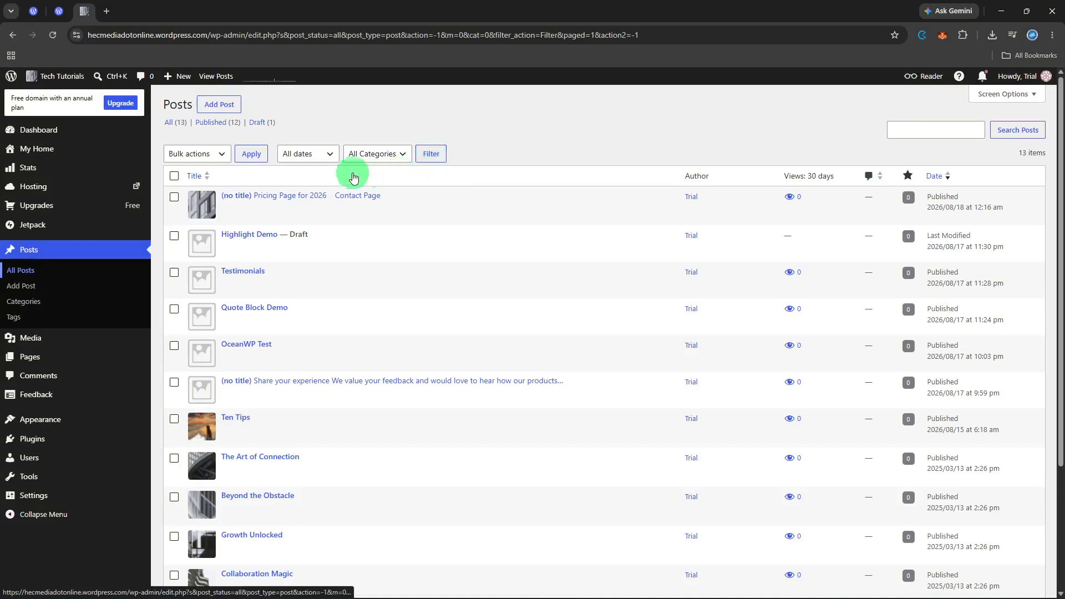
# Step: Open the live site in a new tab, look through the homepage down to the footer, and close the advertisement
pyautogui.moveTo(41, 78)
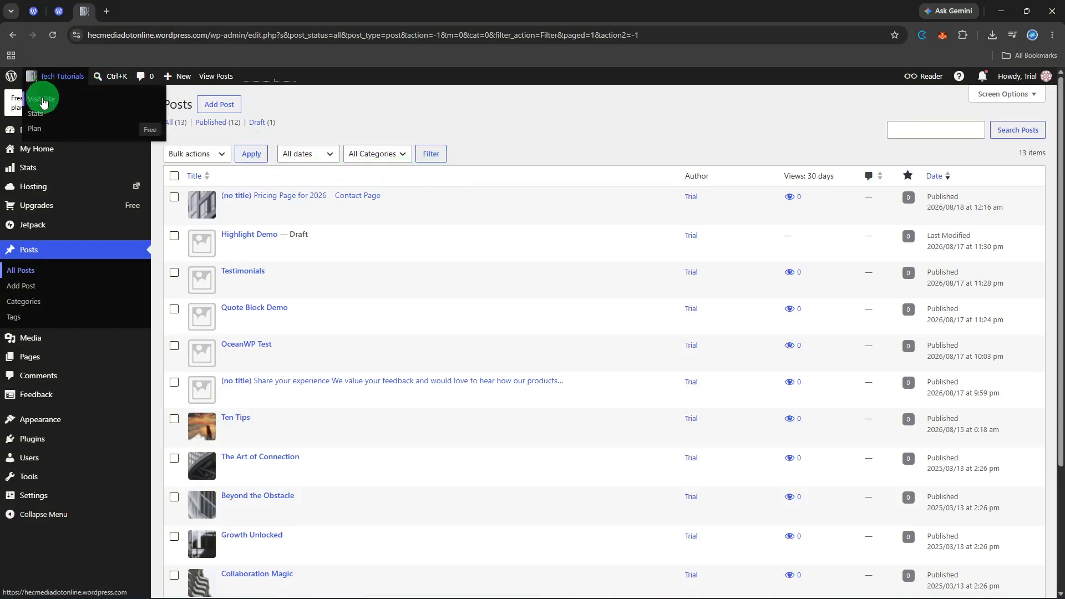
pyautogui.rightClick(42, 98)
pyautogui.click(89, 113)
pyautogui.click(141, 7)
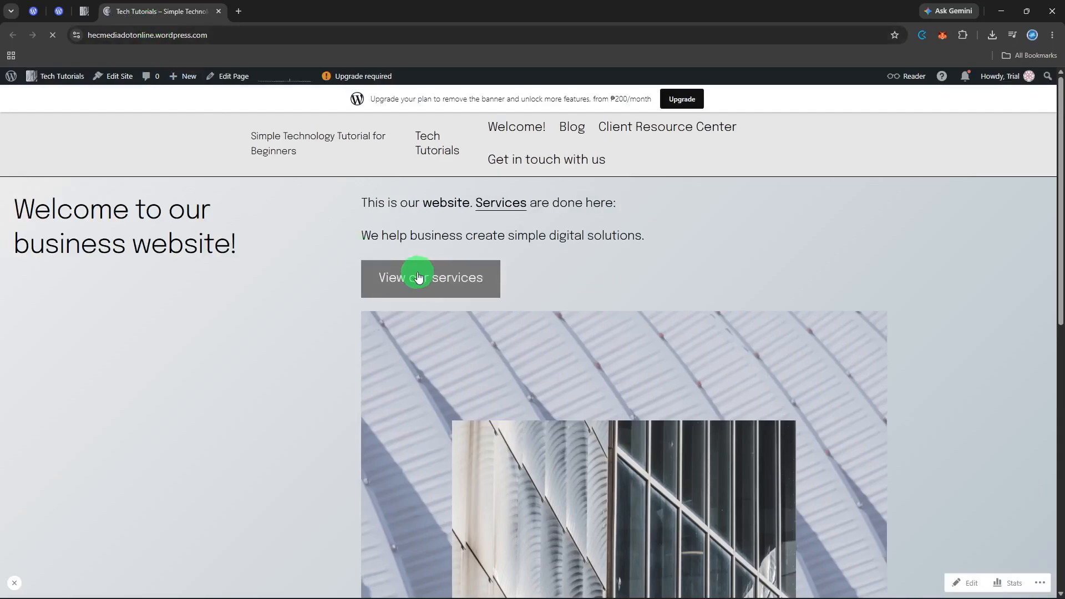
pyautogui.scroll(-10, 410, 257)
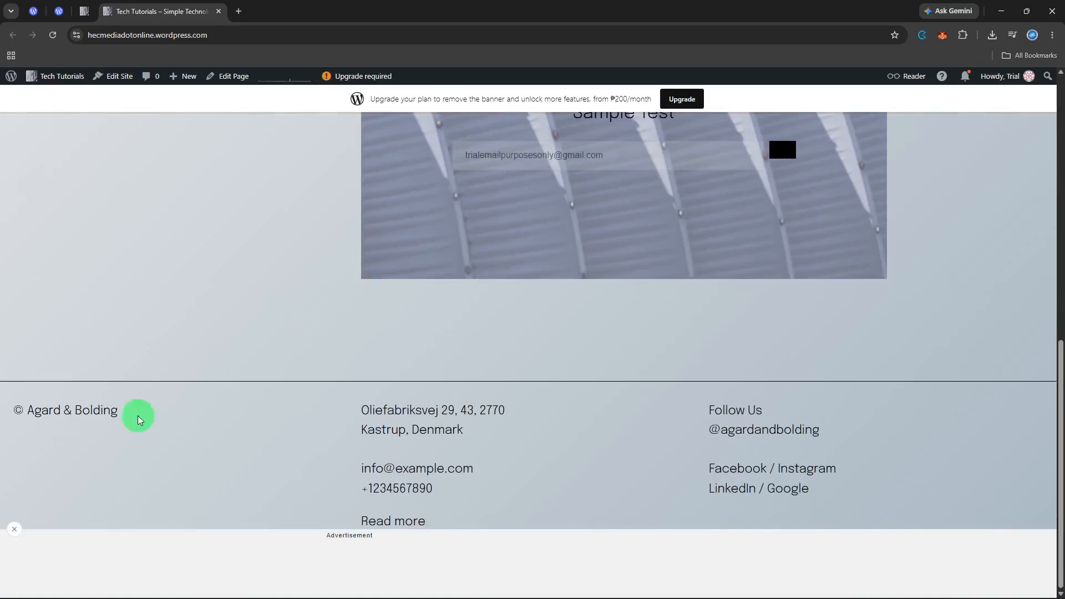
pyautogui.click(13, 531)
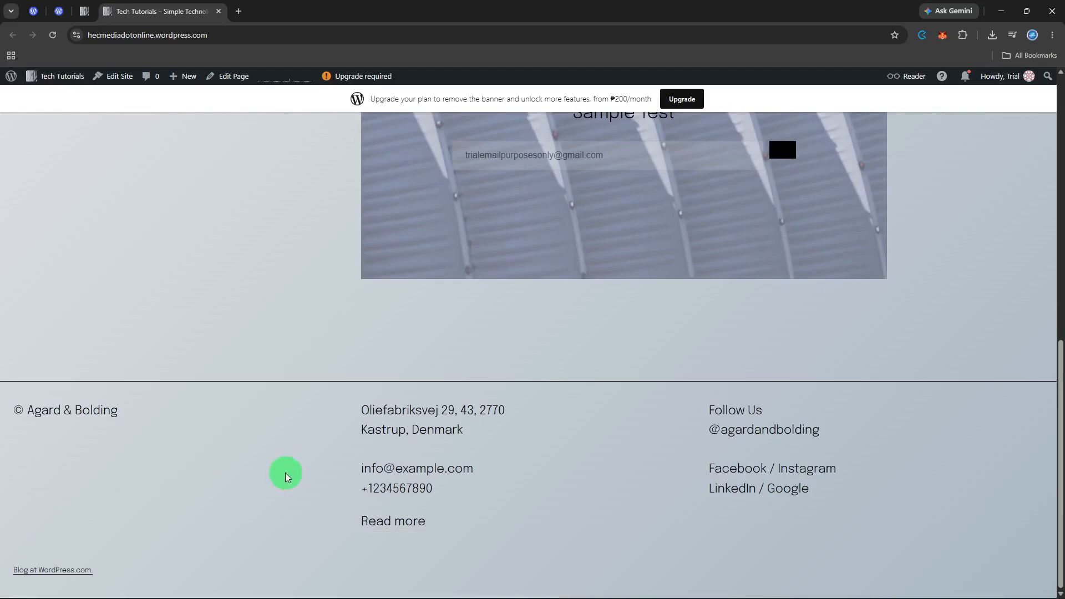
pyautogui.scroll(7, 280, 454)
pyautogui.scroll(3, 281, 434)
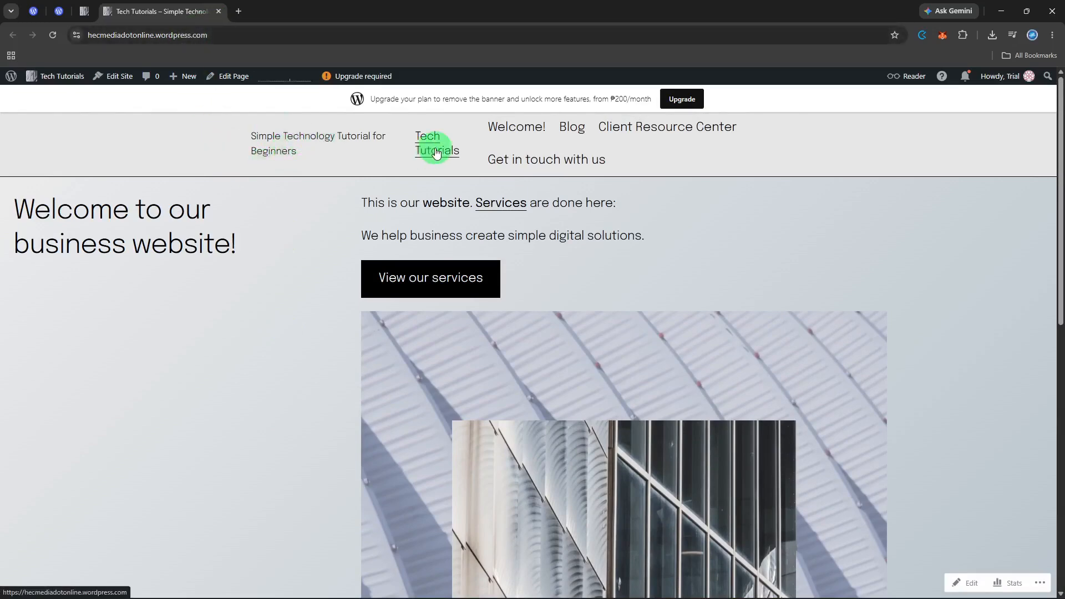
# Step: Check the site's Permalinks settings from the other dashboard tab and return to My Home
pyautogui.click(58, 11)
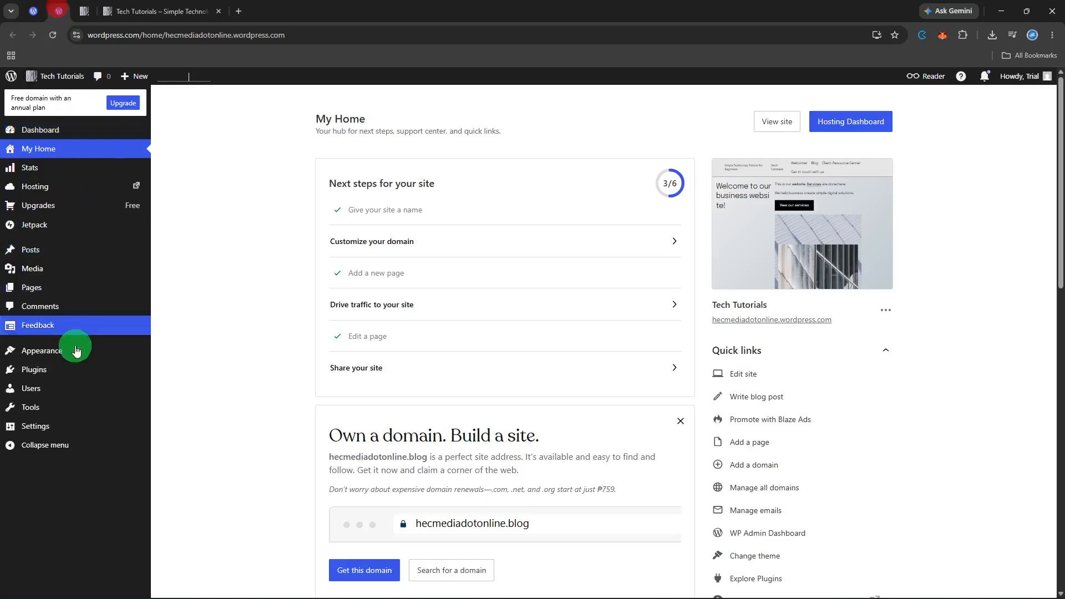
pyautogui.moveTo(66, 424)
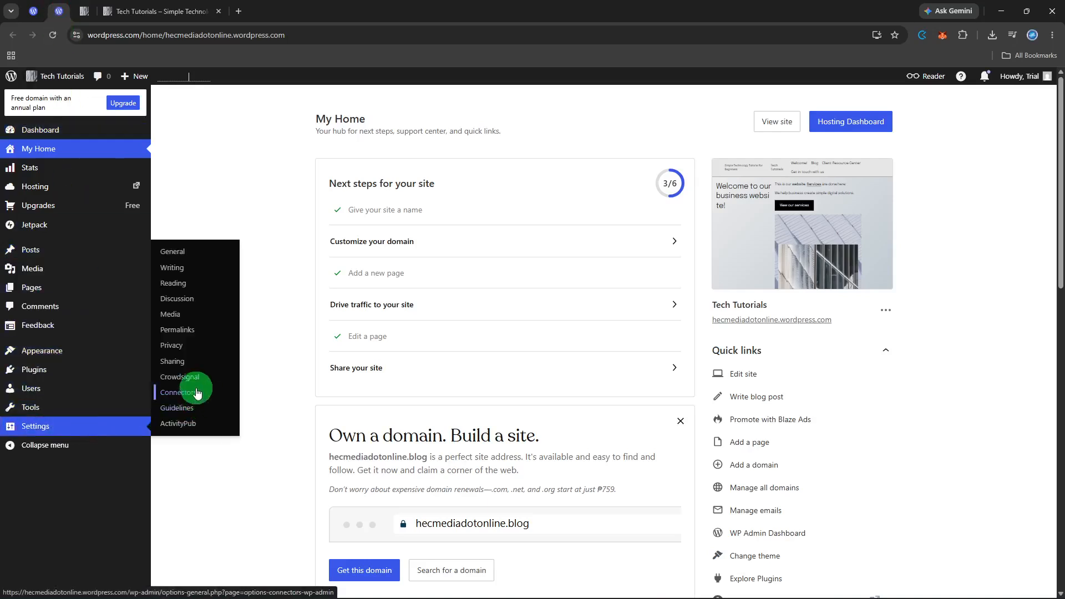
pyautogui.click(199, 336)
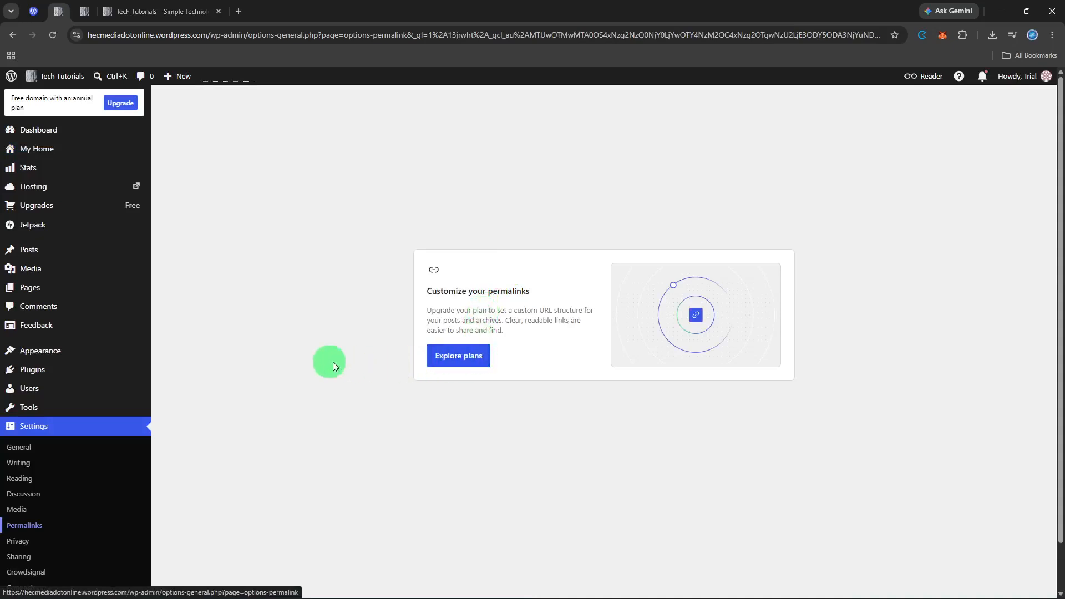
pyautogui.click(99, 145)
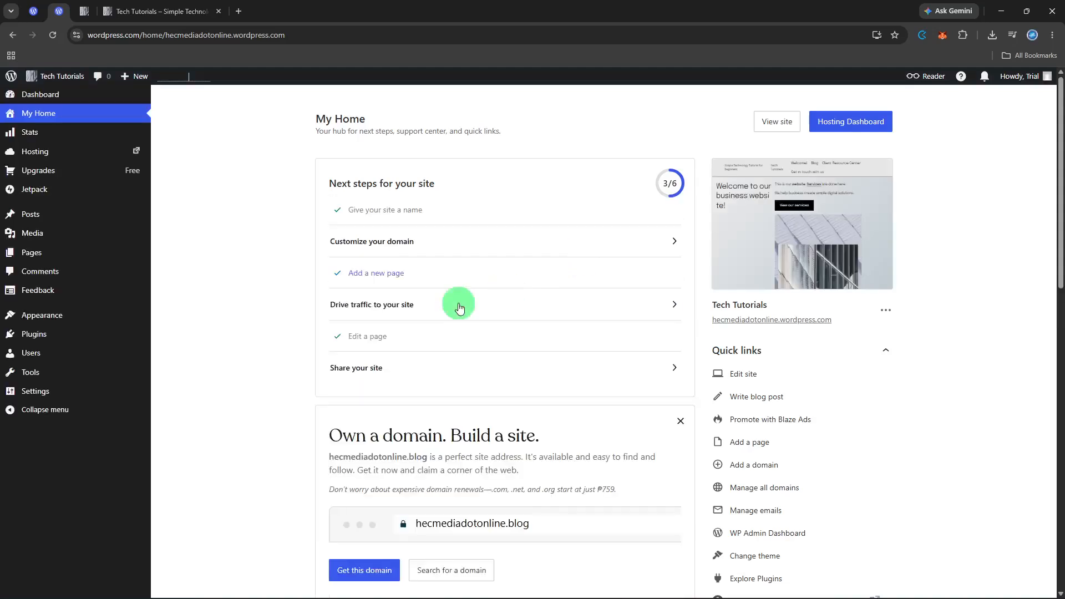
pyautogui.moveTo(81, 320)
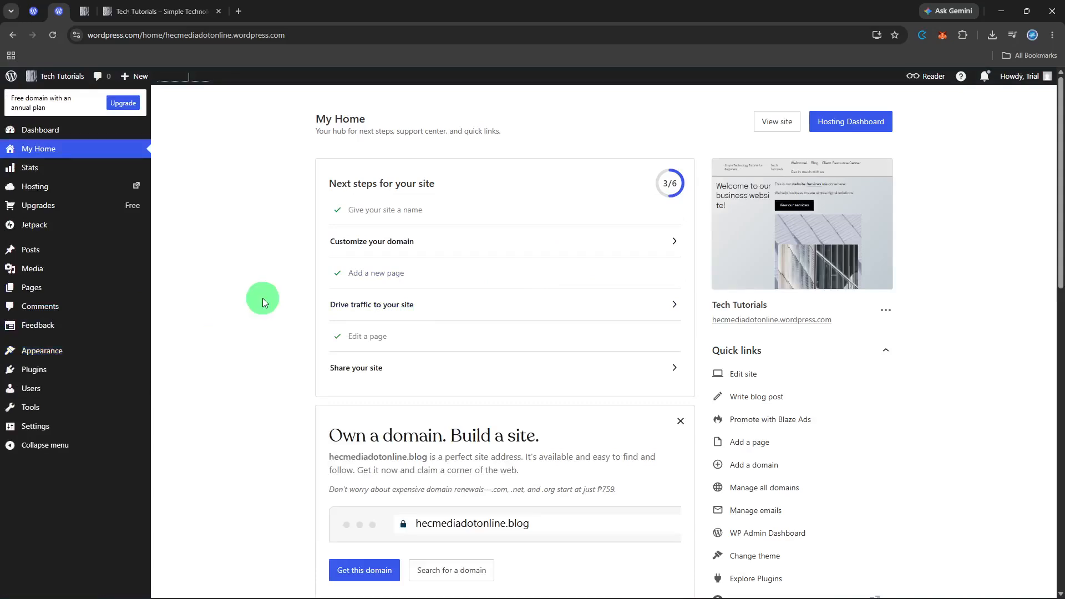
# Step: Check the post categories page, and open the site editor to look at its Patterns before returning to the Design overview
pyautogui.moveTo(123, 249)
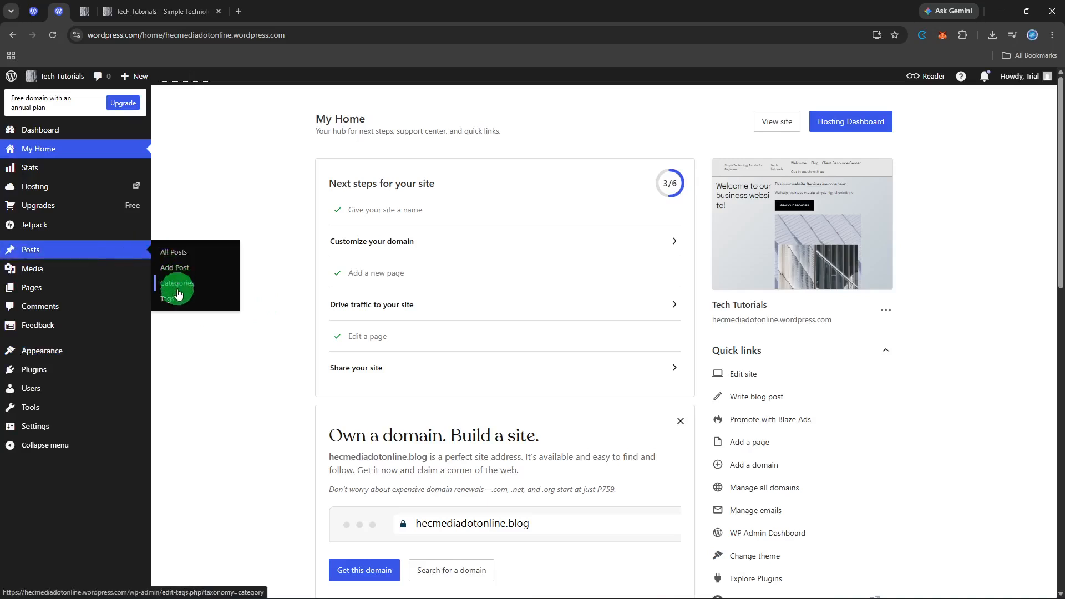
pyautogui.click(195, 284)
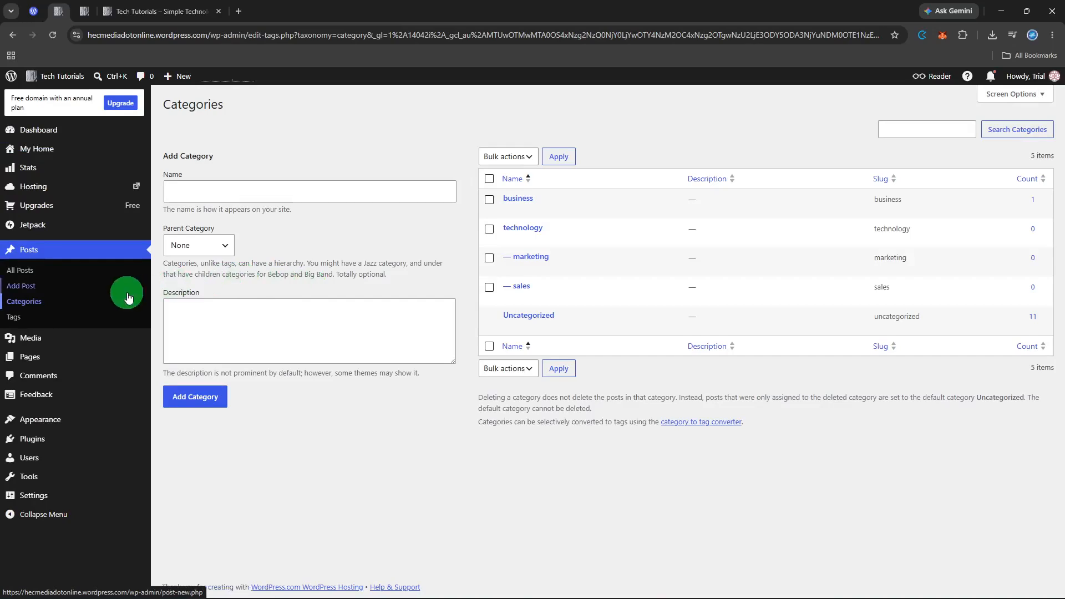
pyautogui.moveTo(59, 418)
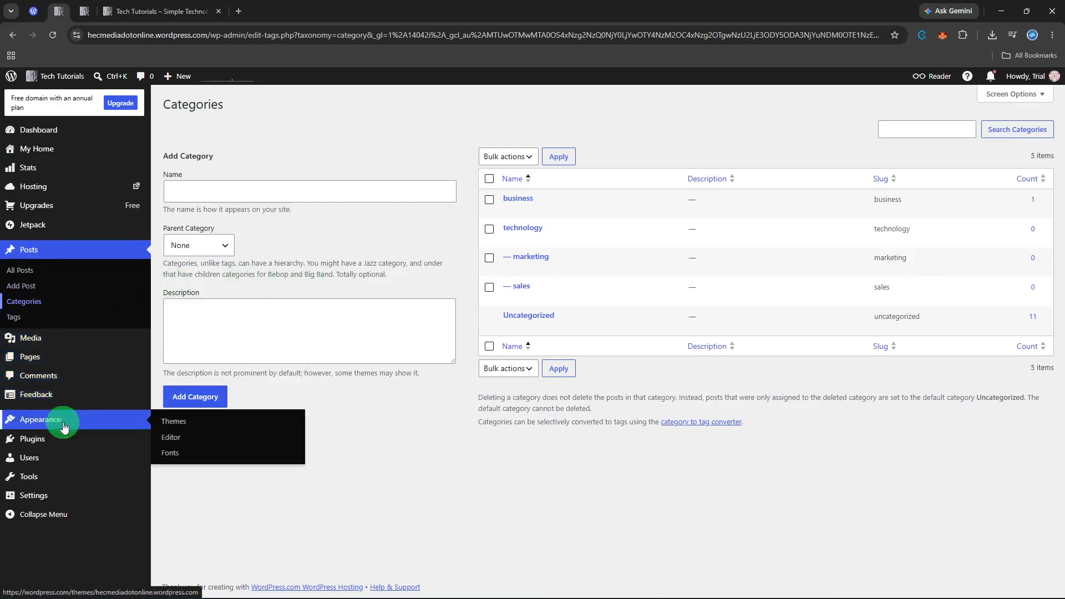
pyautogui.click(172, 442)
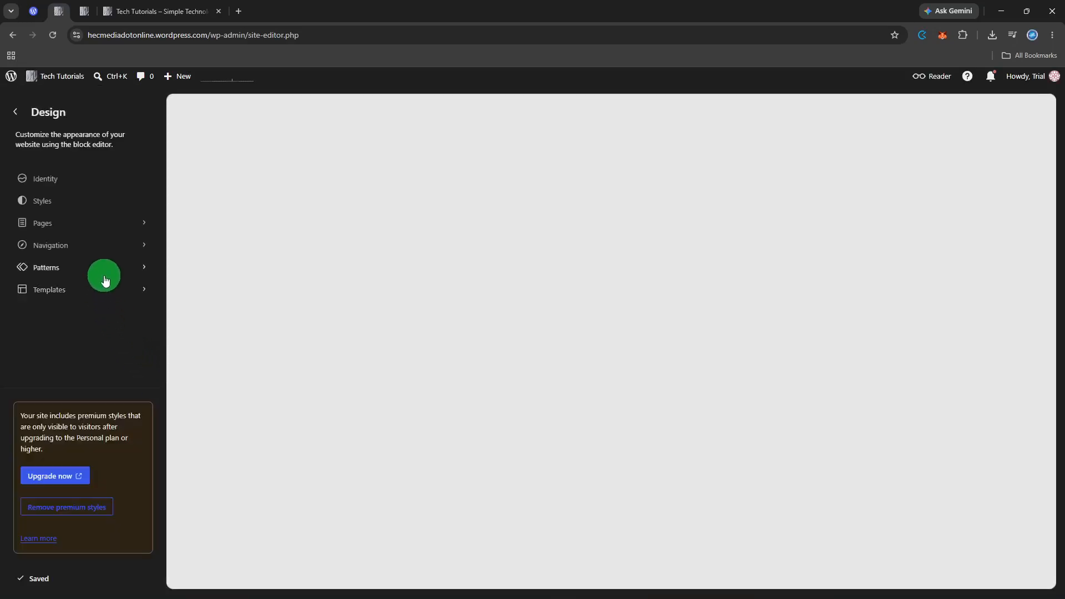
pyautogui.click(104, 273)
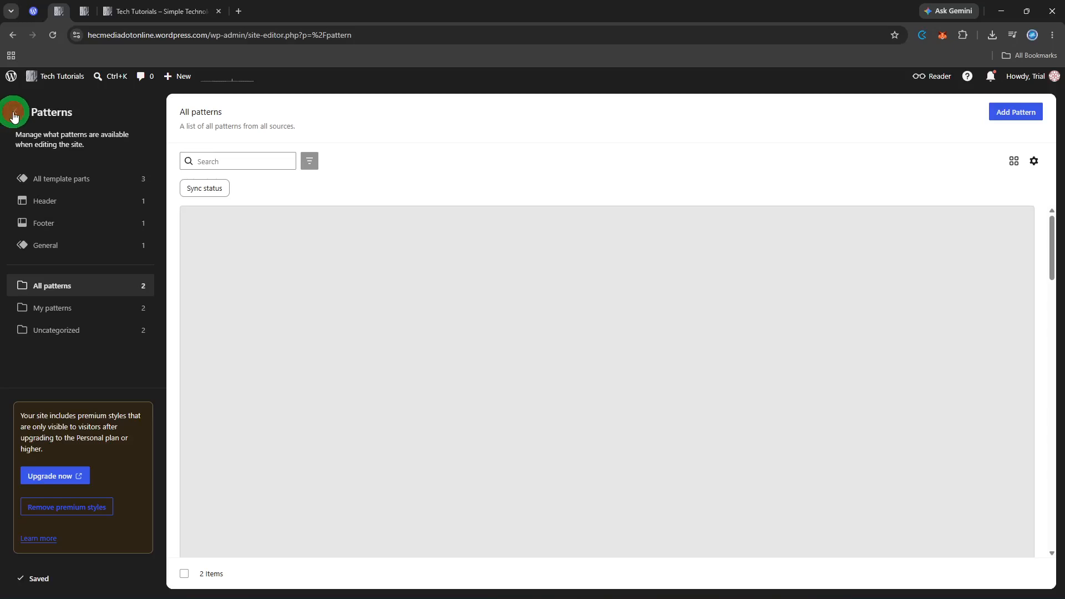
pyautogui.click(14, 114)
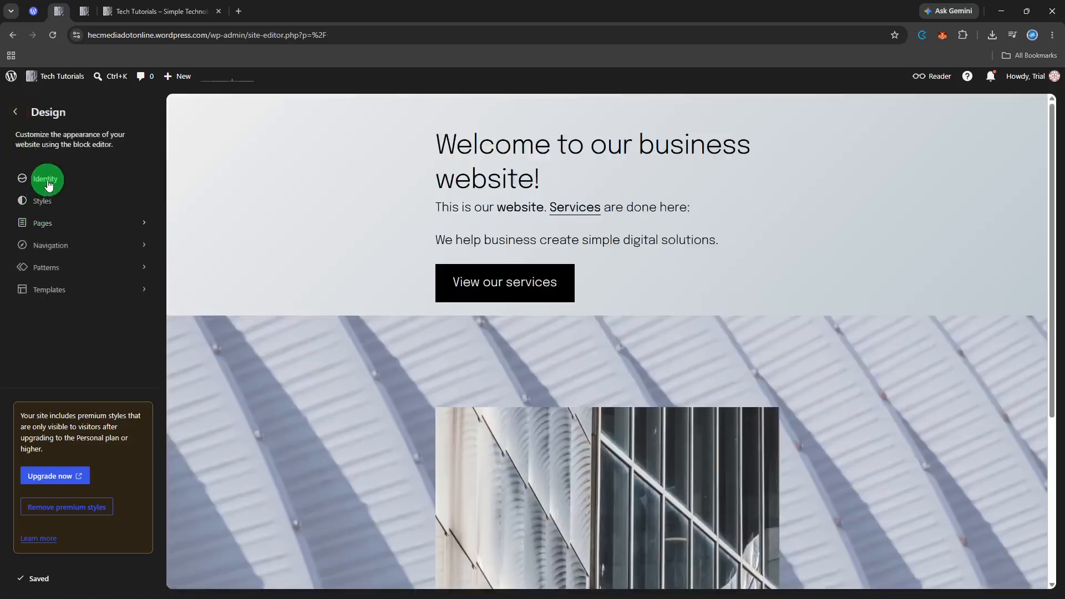
# Step: Leave the site editor for My Home by way of the live site, and open the post categories page in the posts list's browser tab
pyautogui.click(43, 80)
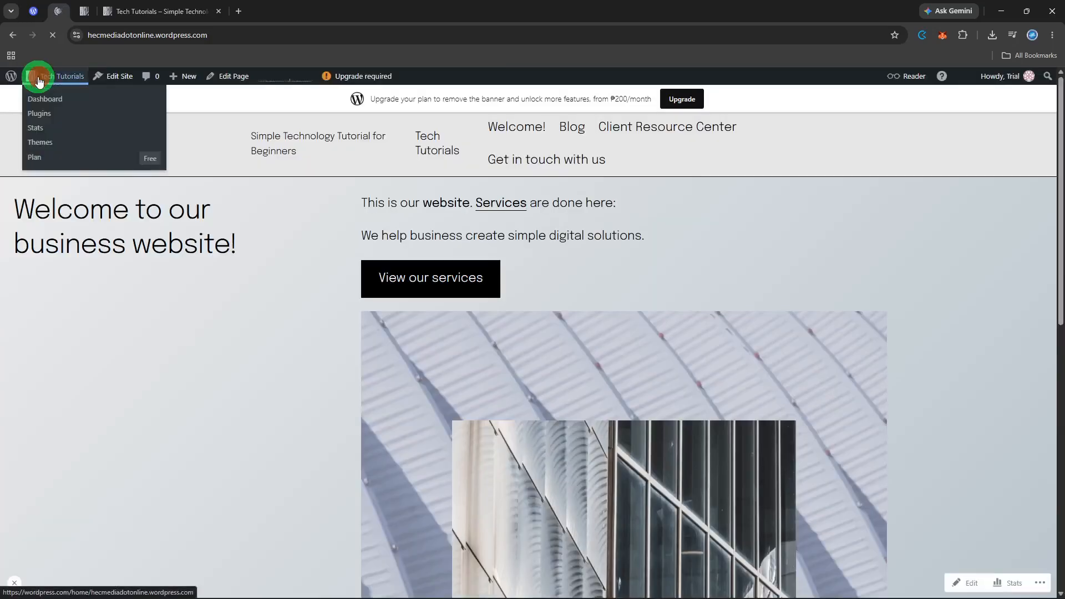
pyautogui.click(39, 101)
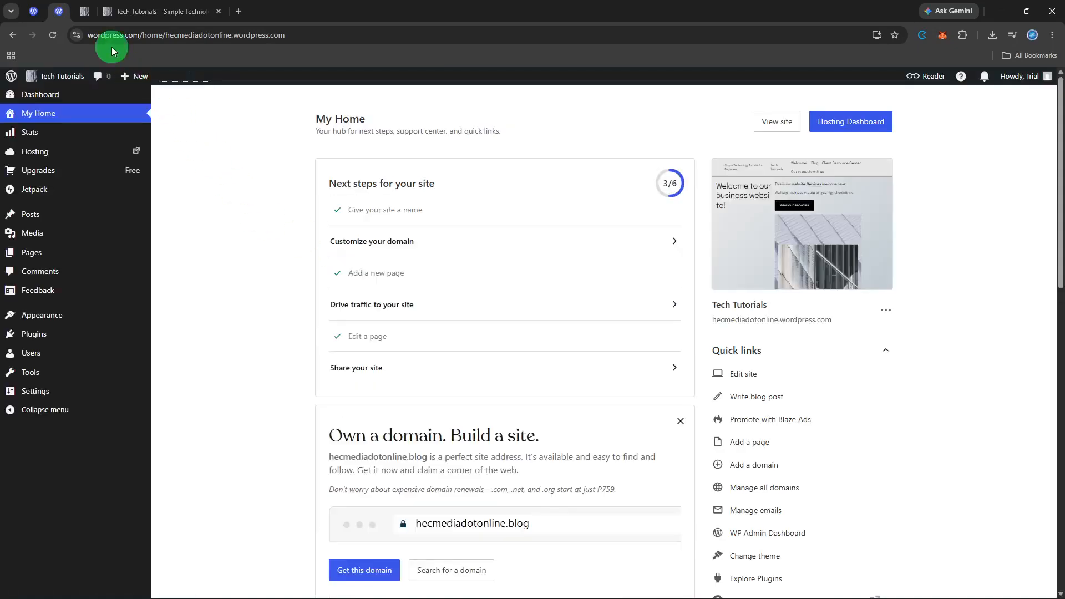
pyautogui.click(87, 16)
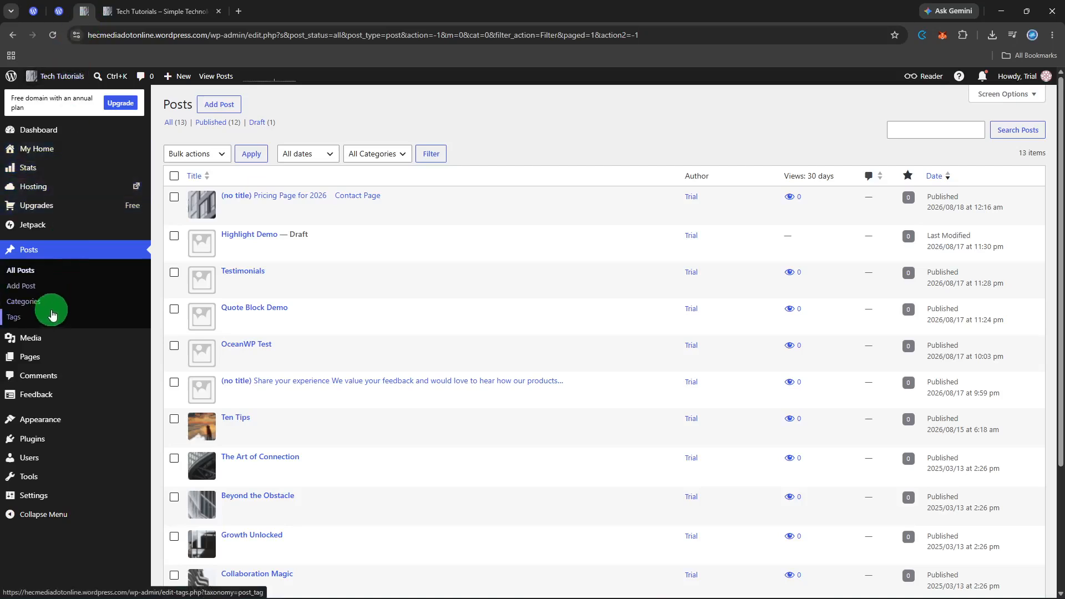
pyautogui.click(54, 306)
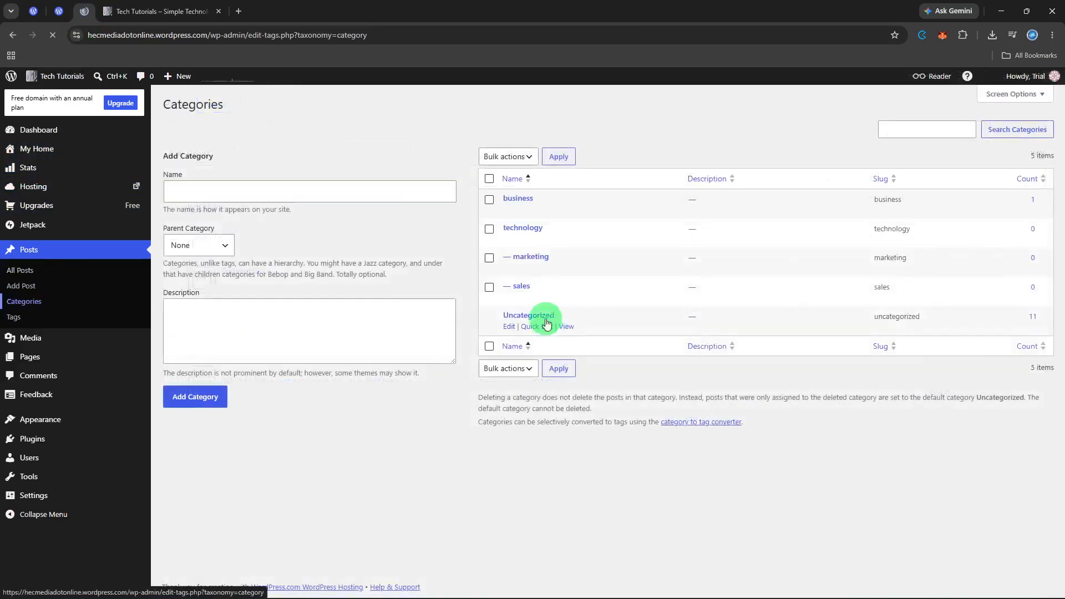
pyautogui.click(544, 298)
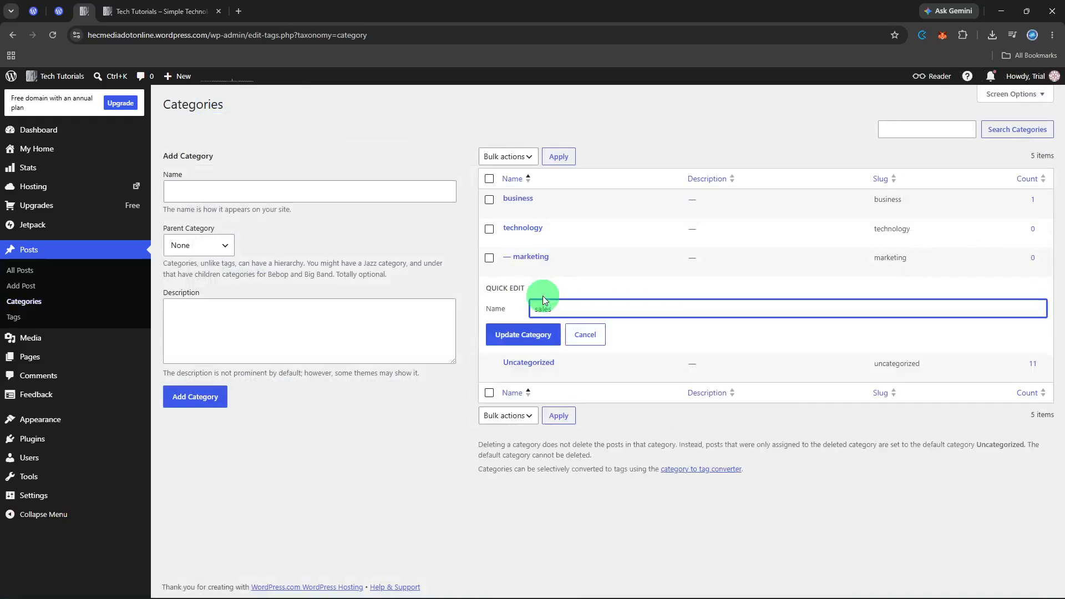
pyautogui.click(569, 329)
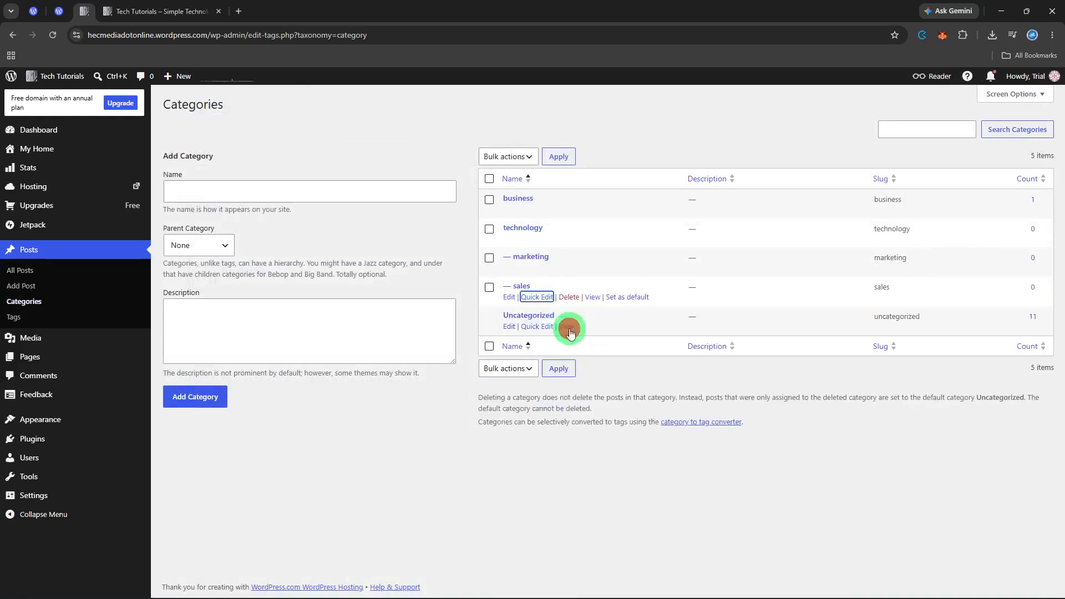
pyautogui.click(667, 148)
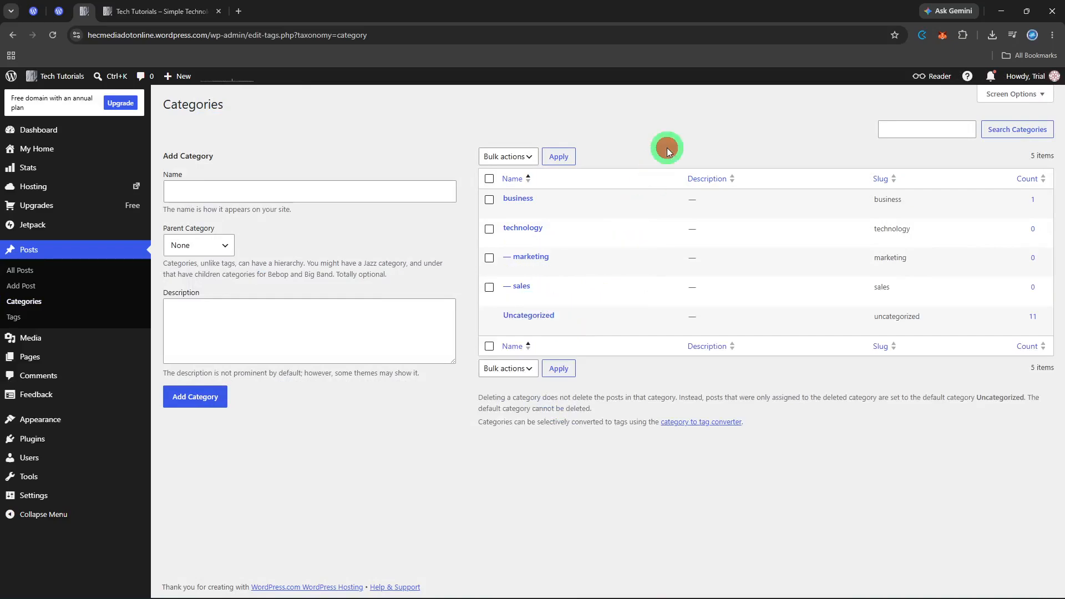